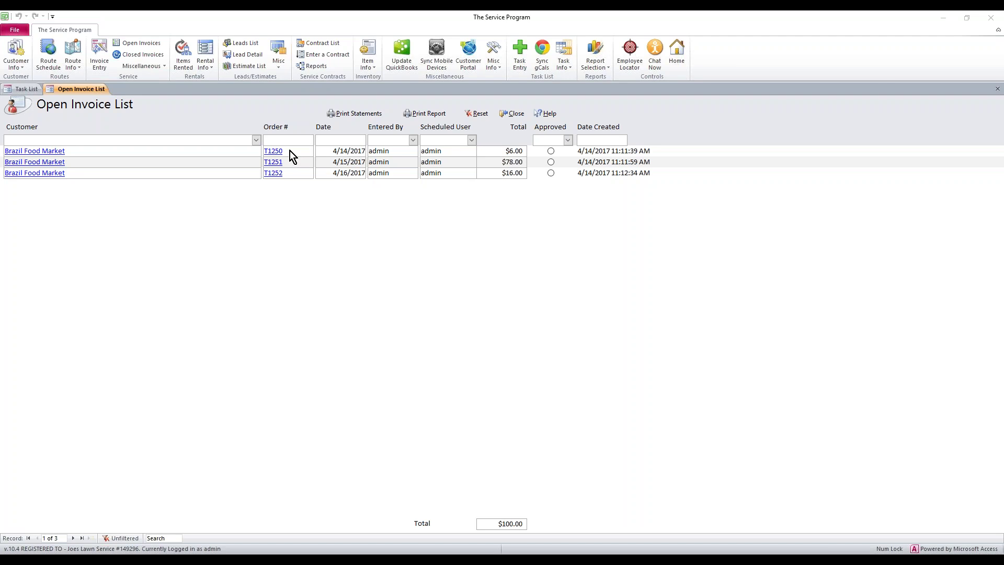
Review the invoice list: order T1250 and dates 4/14, 4/15 and 4/16/2017.
{"action": "left_click_drag", "start_coordinate": [290, 151], "coordinate": [265, 150]}
{"action": "key", "text": "shift+Tab"}
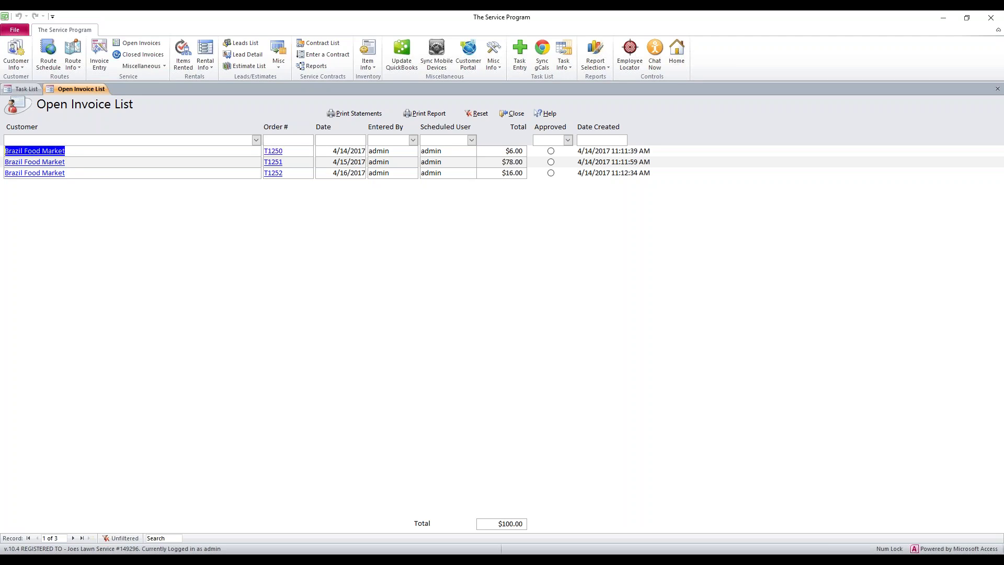
{"action": "left_click", "coordinate": [362, 149]}
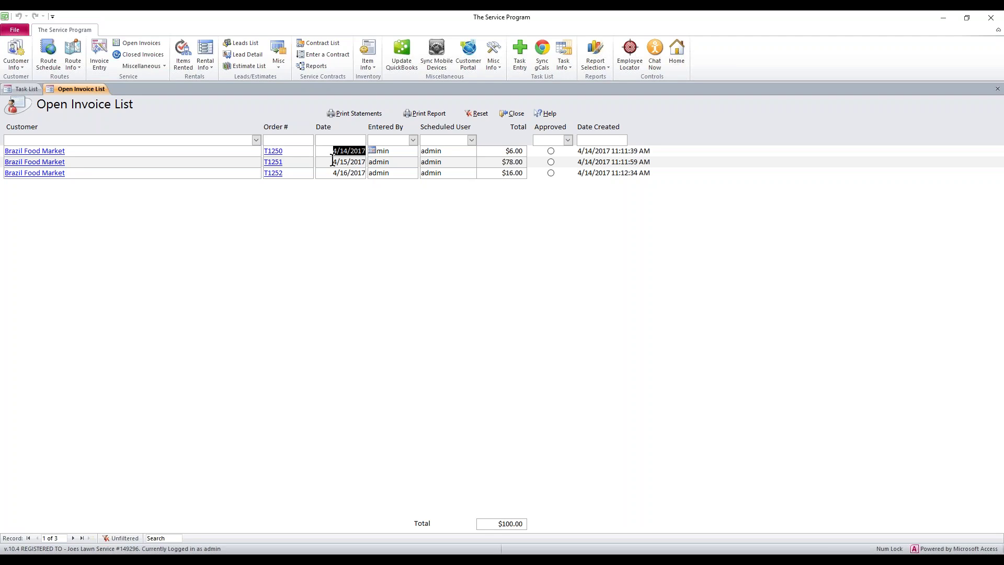
{"action": "left_click", "coordinate": [360, 163]}
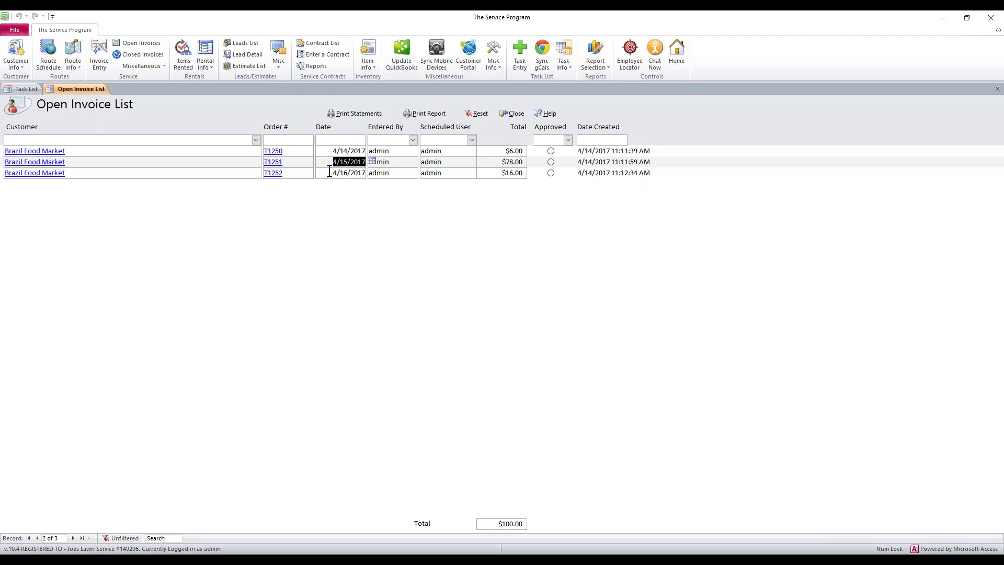
{"action": "left_click", "coordinate": [359, 172]}
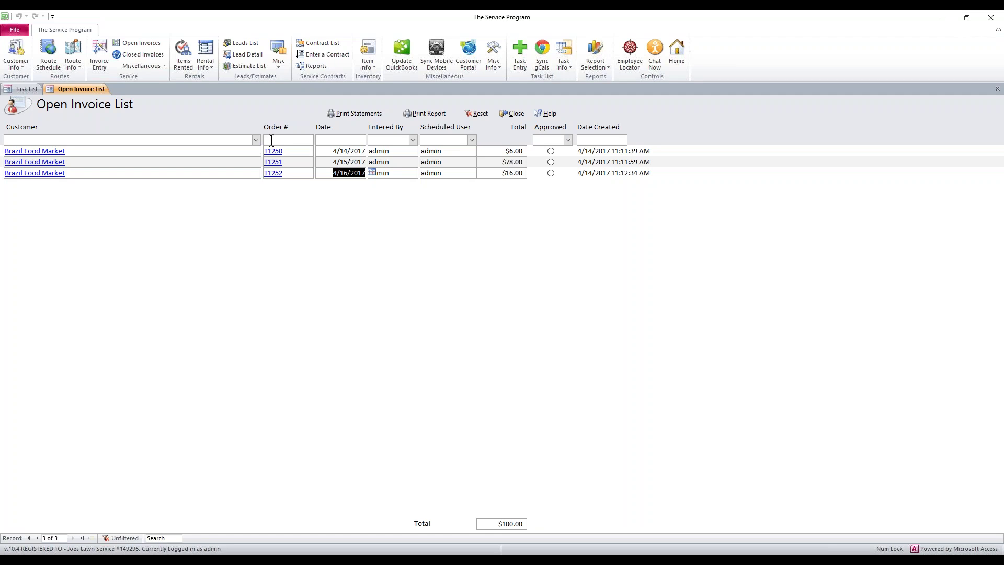
Open Post Invoices in Batch, with beginning, ending and invoice dates all 4/14/2017.
{"action": "left_click", "coordinate": [140, 66]}
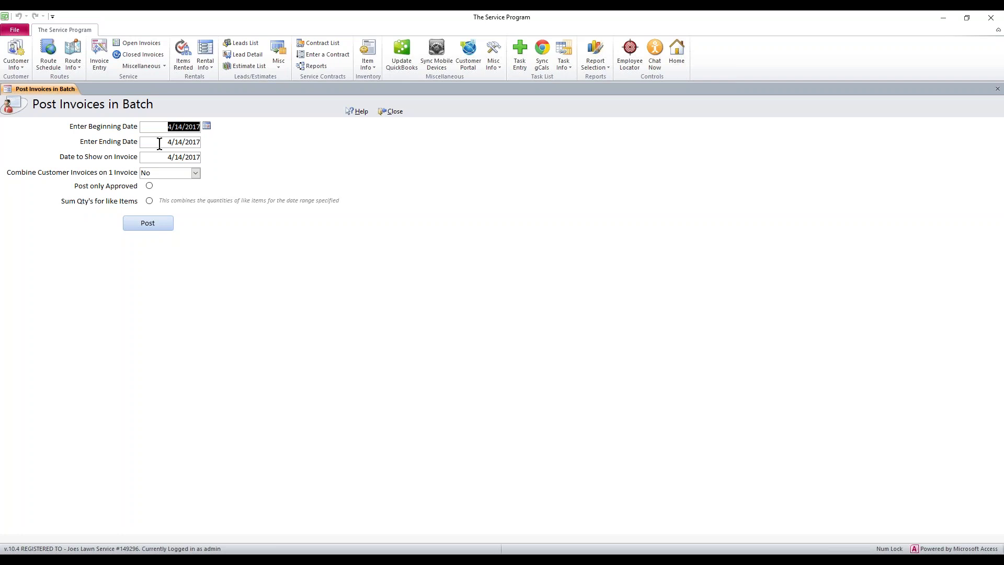
{"action": "key", "text": "Tab"}
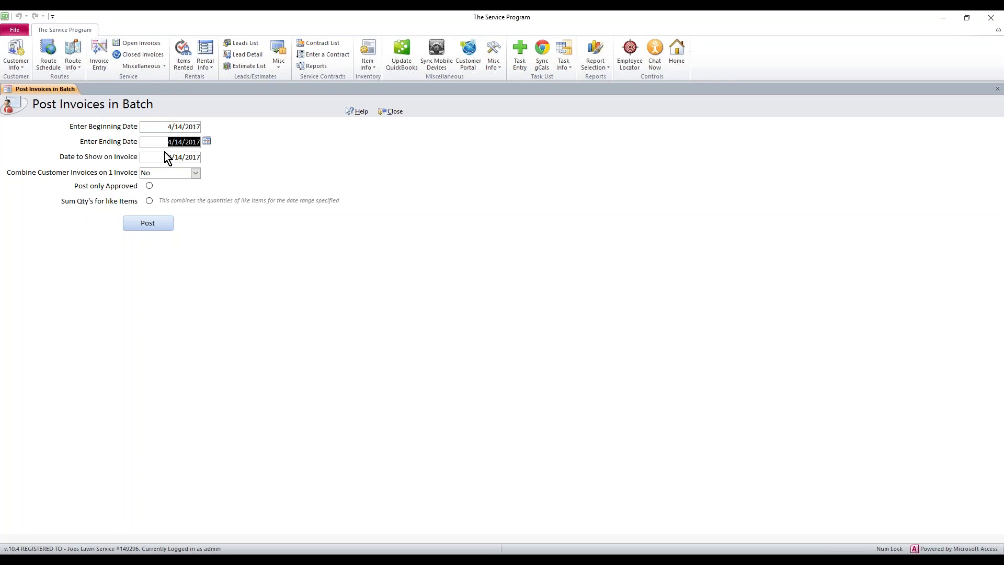
{"action": "key", "text": "Tab"}
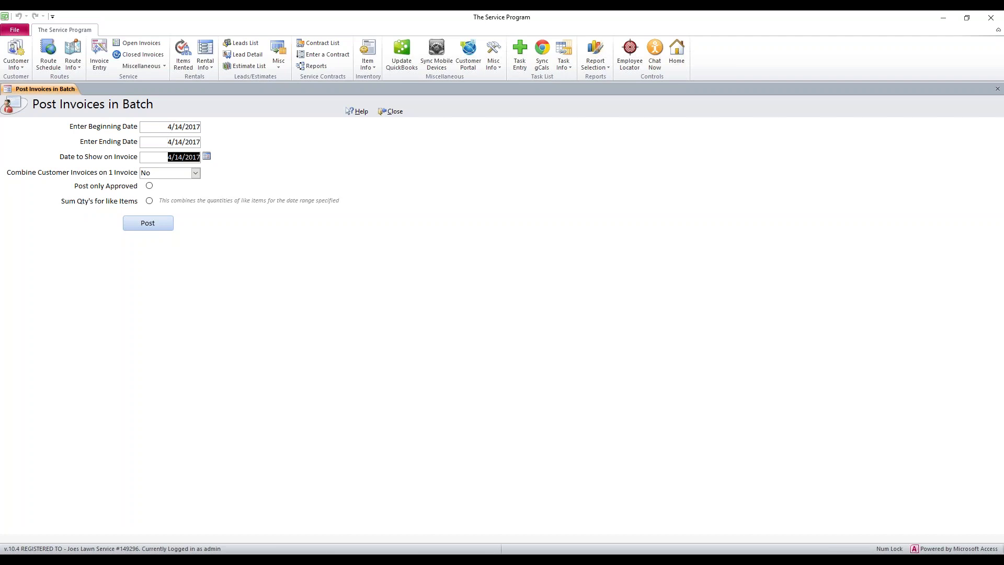
Set ending date 4/16/2017, invoice date 5/1/2017, and combine each customer's invoices.
{"action": "left_click", "coordinate": [166, 140]}
{"action": "left_click", "coordinate": [207, 141]}
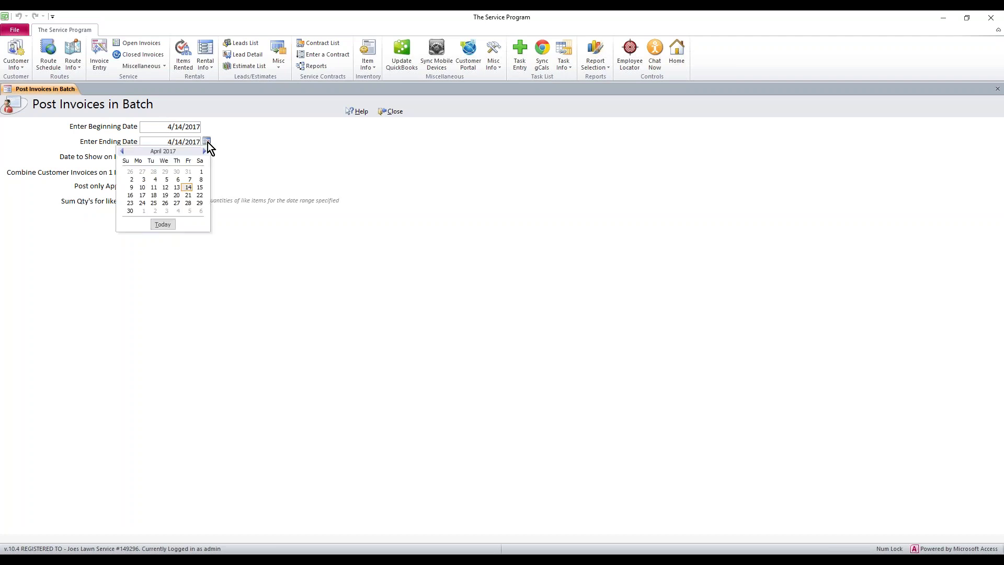
{"action": "left_click", "coordinate": [131, 195]}
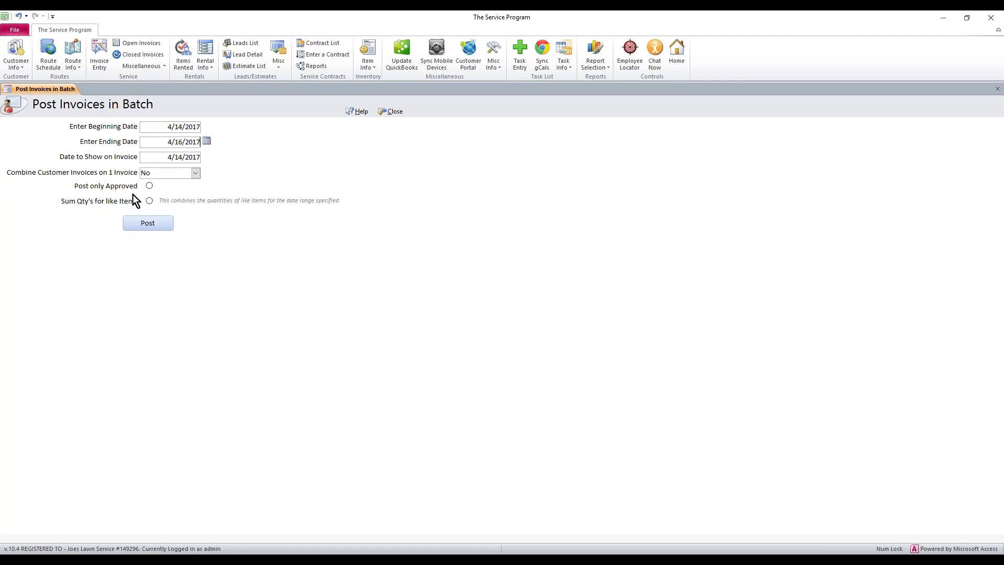
{"action": "left_click", "coordinate": [166, 158]}
{"action": "left_click", "coordinate": [208, 157]}
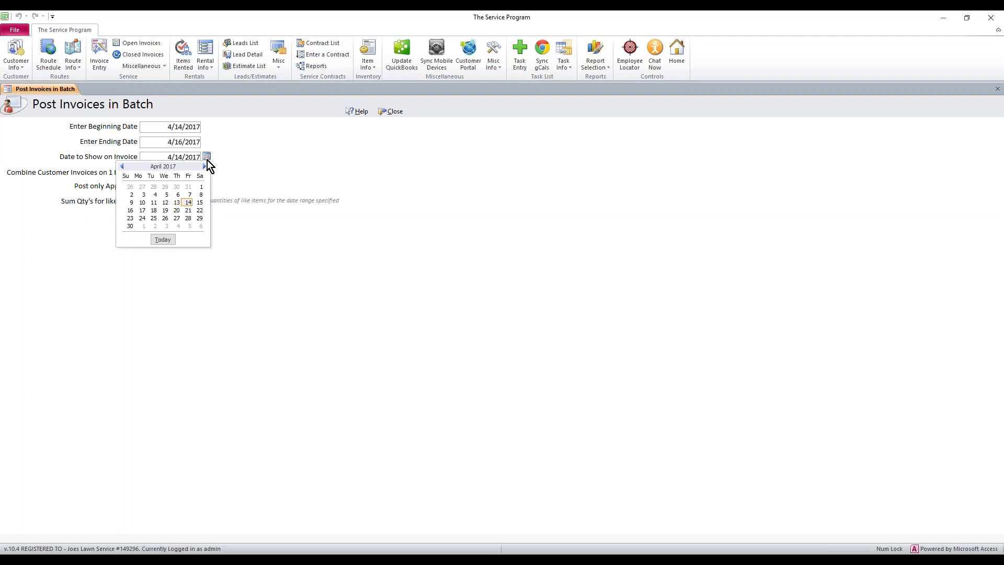
{"action": "left_click", "coordinate": [144, 225]}
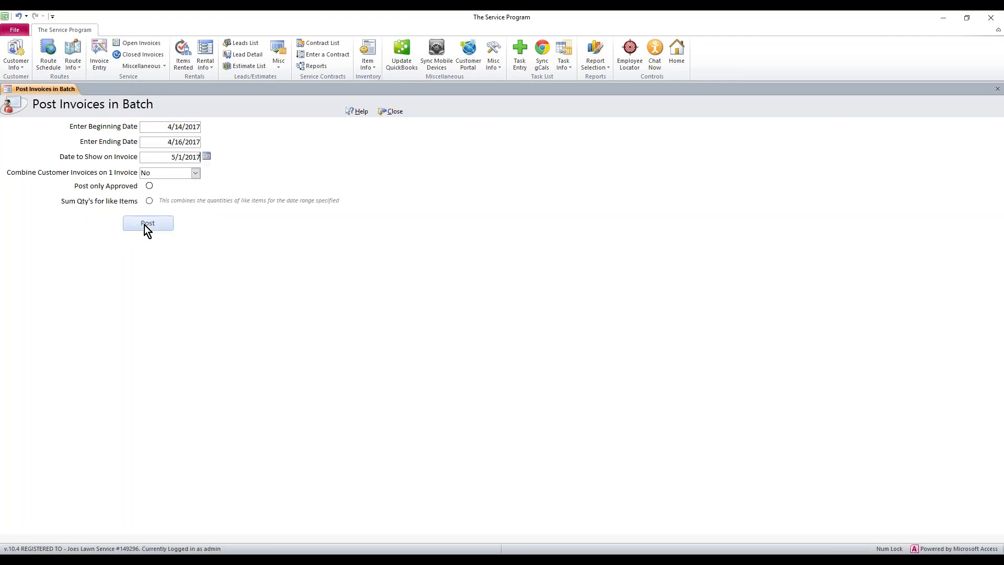
{"action": "left_click", "coordinate": [168, 172]}
{"action": "left_click", "coordinate": [194, 175]}
{"action": "left_click", "coordinate": [166, 184]}
Post the batch to QuickBooks, confirm it, and switch over to QuickBooks.
{"action": "left_click", "coordinate": [150, 224]}
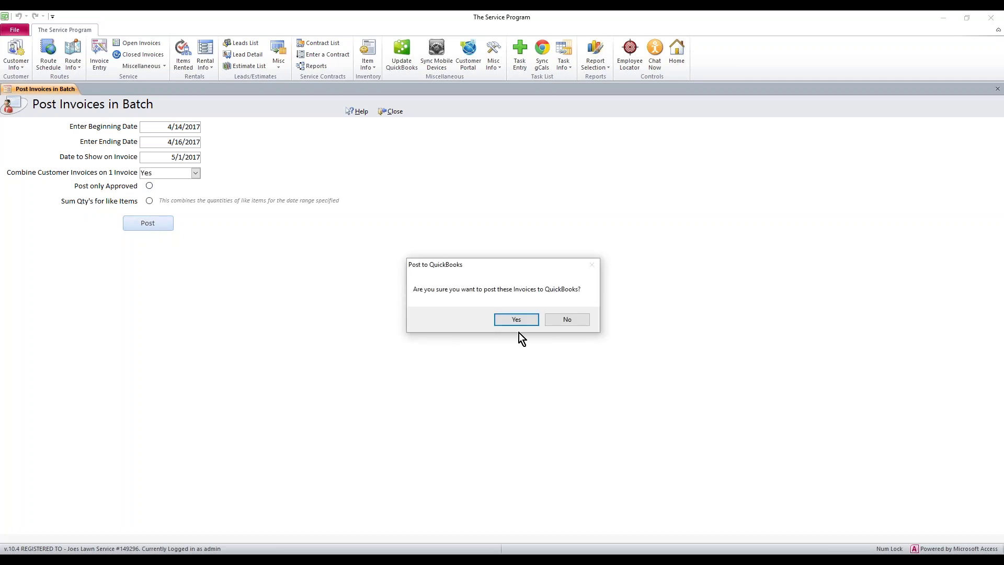
{"action": "left_click", "coordinate": [519, 318]}
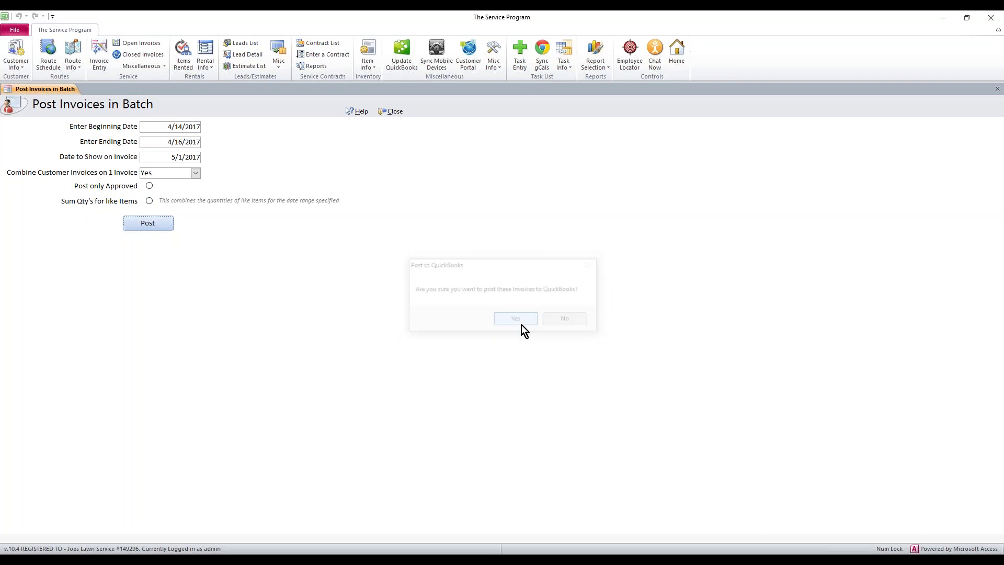
{"action": "left_click", "coordinate": [519, 322]}
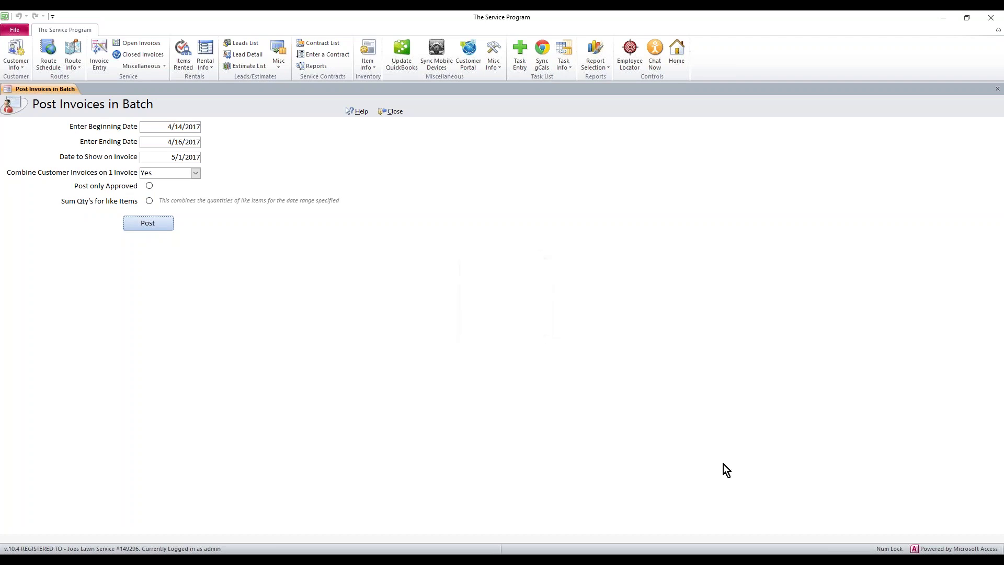
{"action": "left_click", "coordinate": [774, 553]}
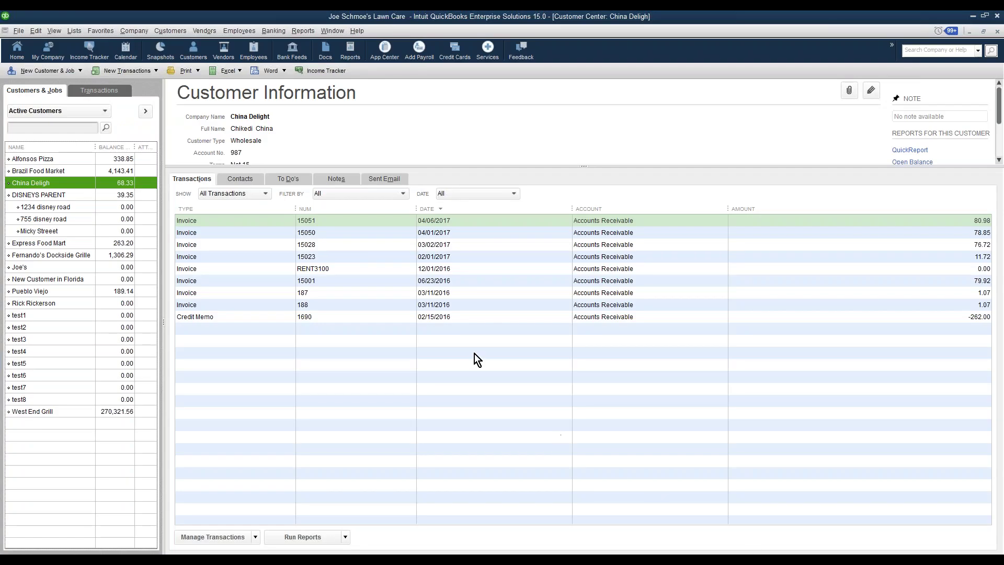
Select Brazil Food Market in the Customer Center and open its invoice 15067.
{"action": "left_click", "coordinate": [55, 170]}
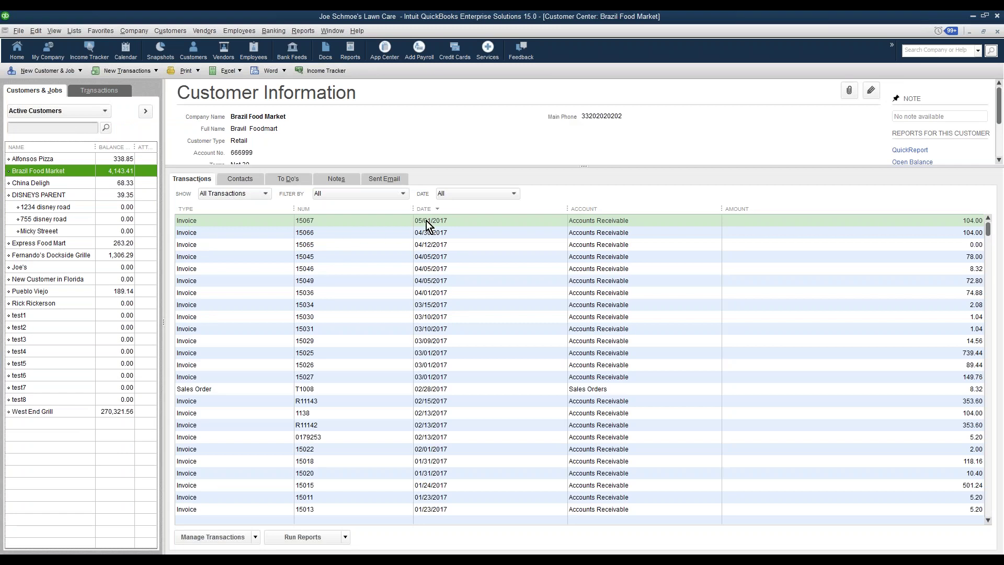
{"action": "left_click", "coordinate": [392, 226]}
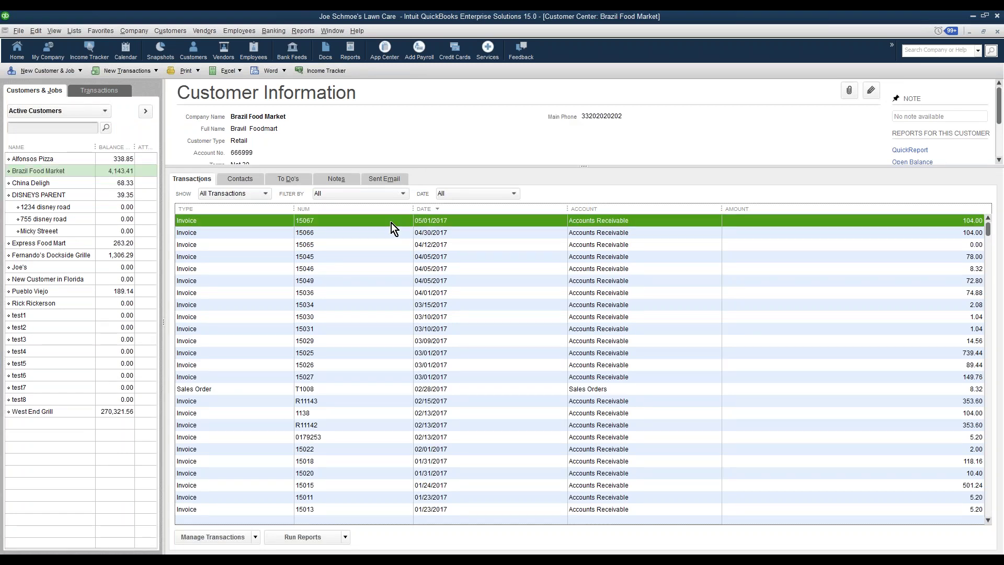
{"action": "double_click", "coordinate": [391, 223]}
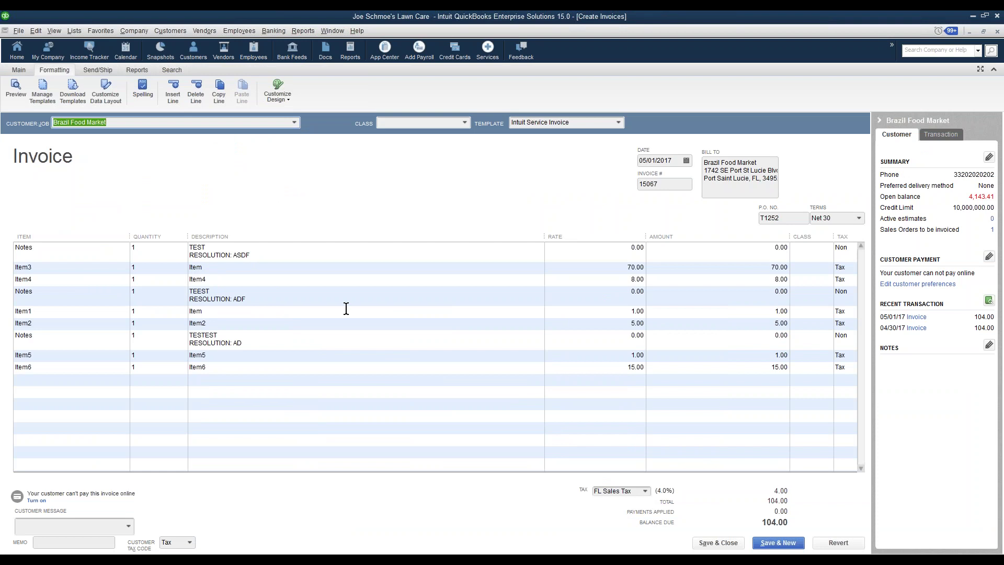
{"action": "left_click", "coordinate": [196, 313]}
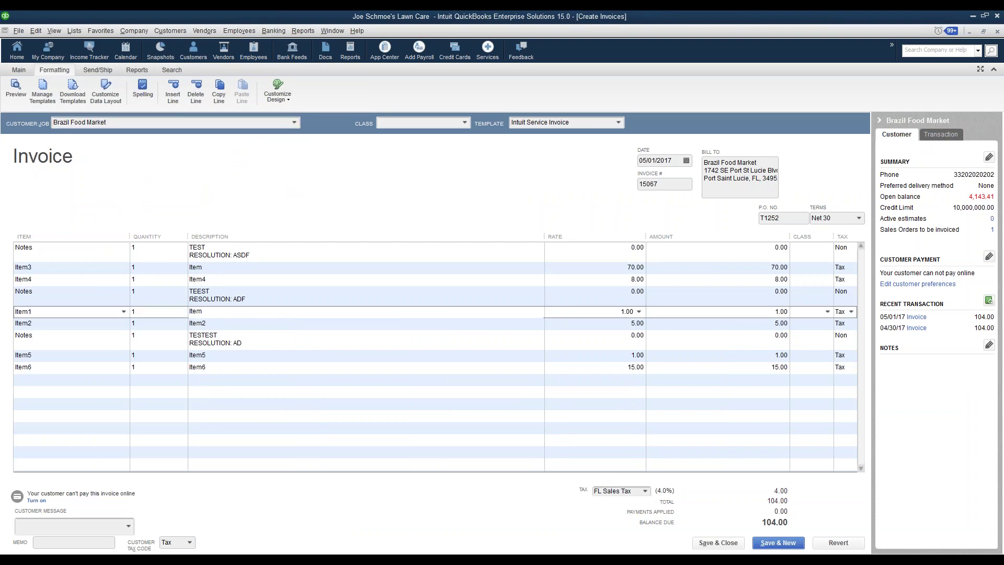
{"action": "double_click", "coordinate": [199, 291]}
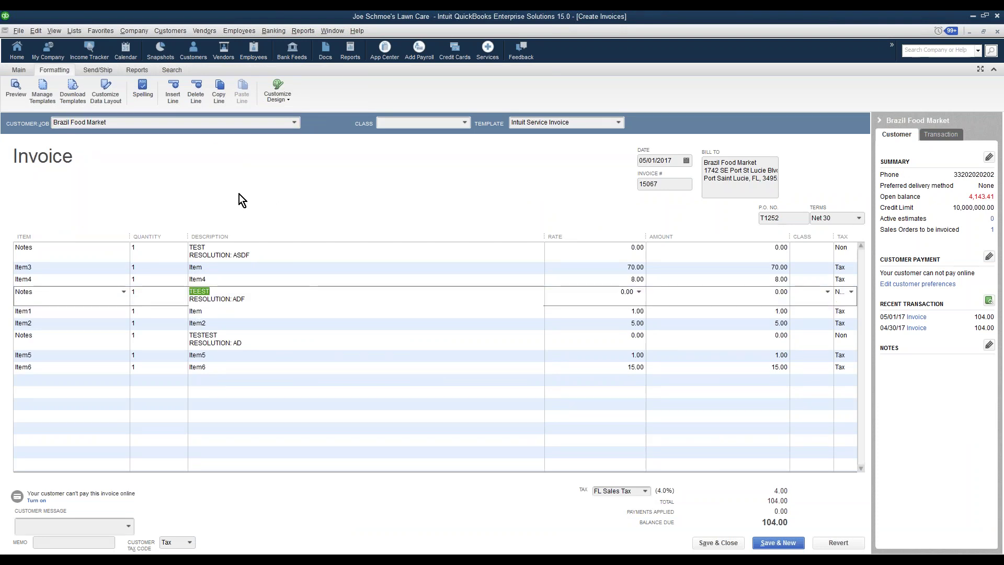
{"action": "left_click", "coordinate": [18, 71]}
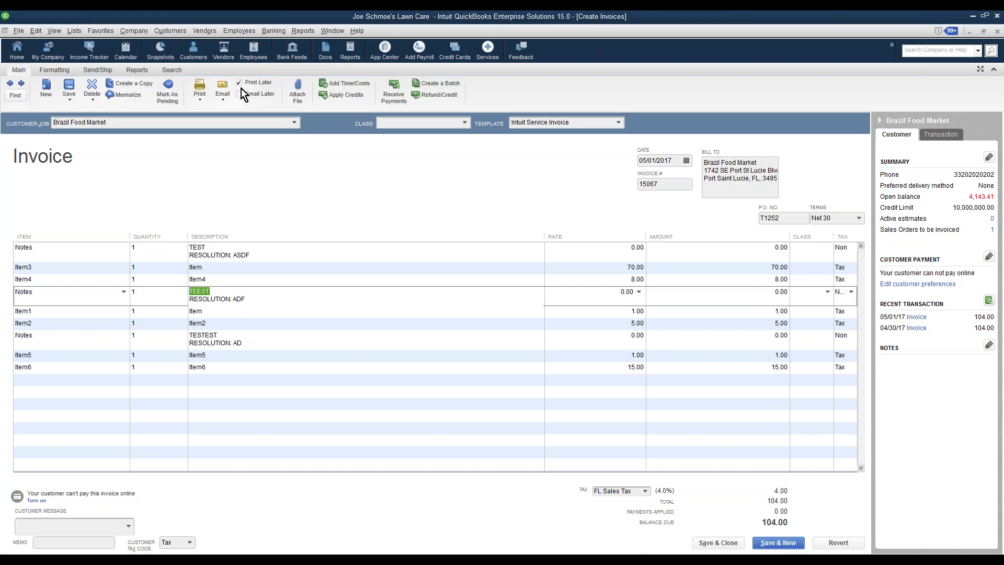
{"action": "left_click", "coordinate": [48, 70]}
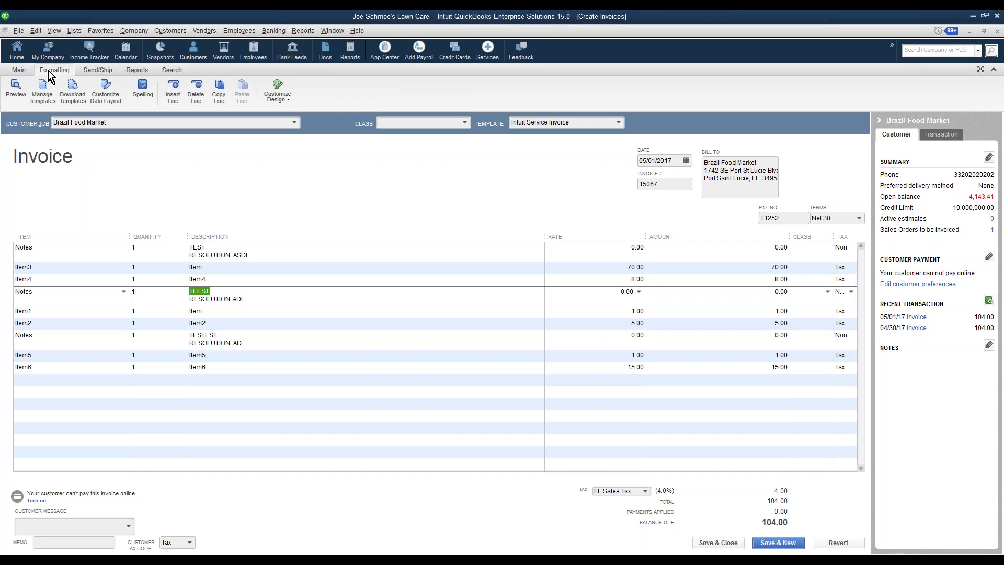
Customize the data layout by copying the locked Intuit Service Invoice template.
{"action": "left_click", "coordinate": [111, 96]}
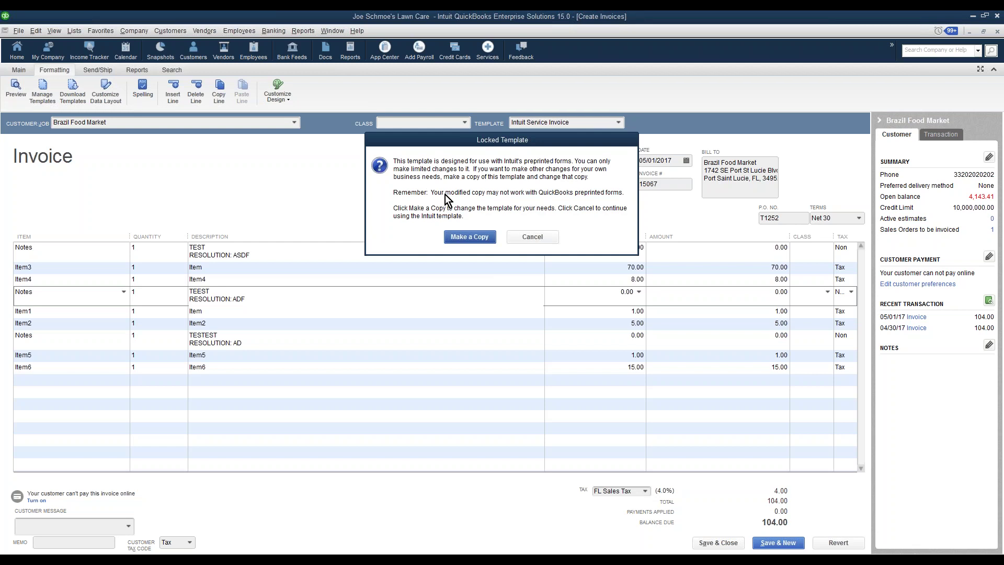
{"action": "left_click", "coordinate": [472, 239]}
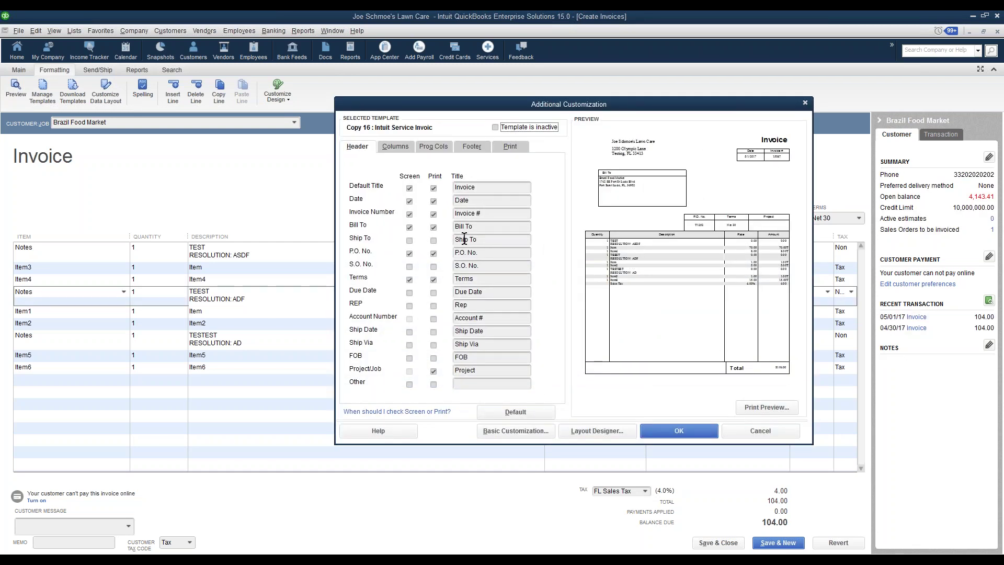
Show the Service Date column on screen and in print, accepting the overlap warning.
{"action": "left_click", "coordinate": [398, 148]}
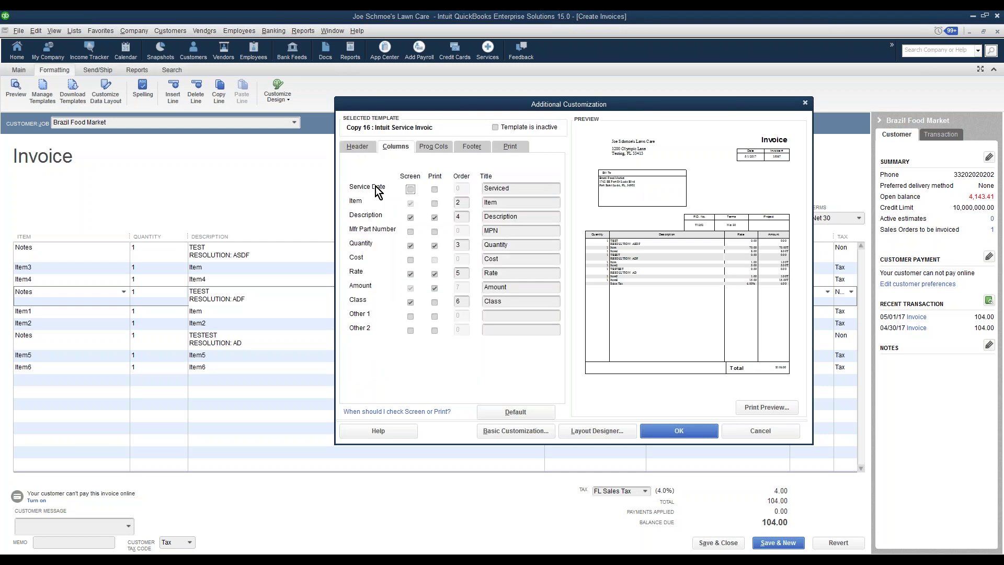
{"action": "left_click", "coordinate": [411, 189]}
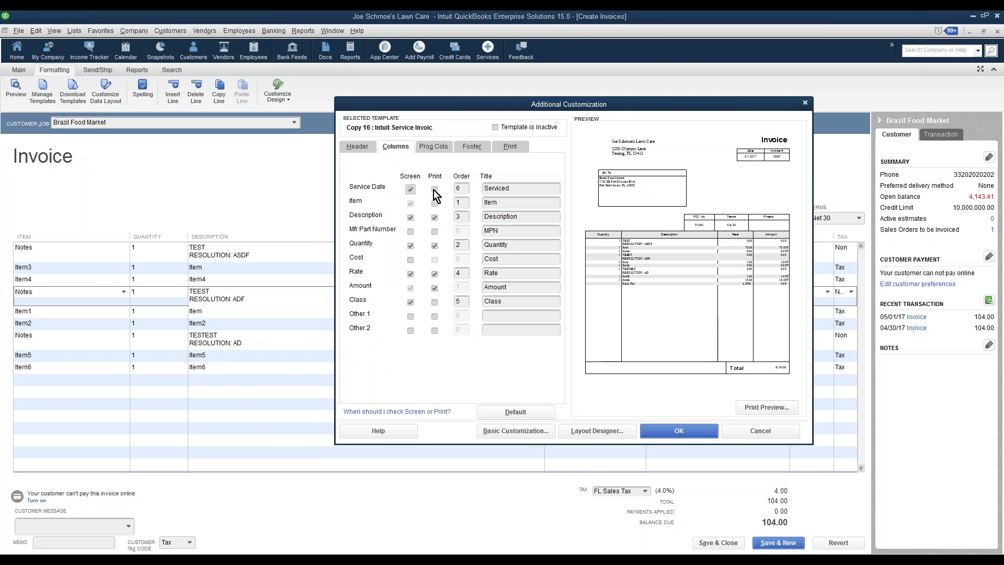
{"action": "left_click", "coordinate": [434, 190]}
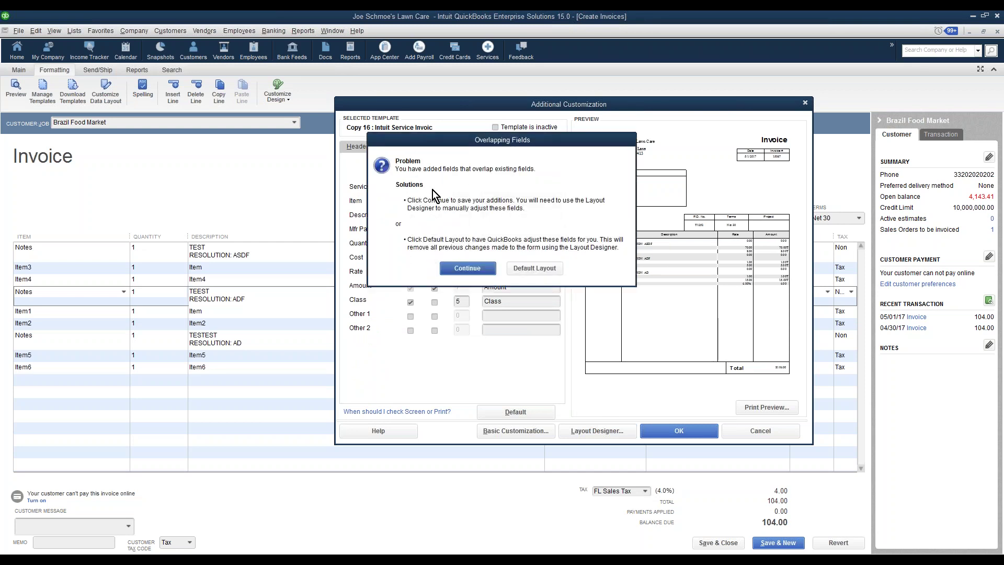
{"action": "left_click", "coordinate": [472, 269]}
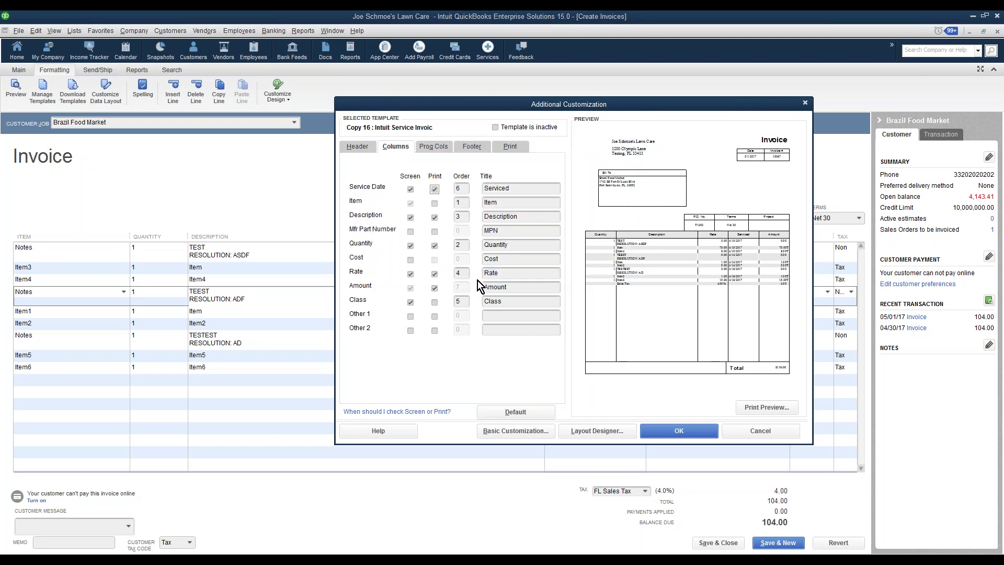
{"action": "left_click", "coordinate": [675, 432]}
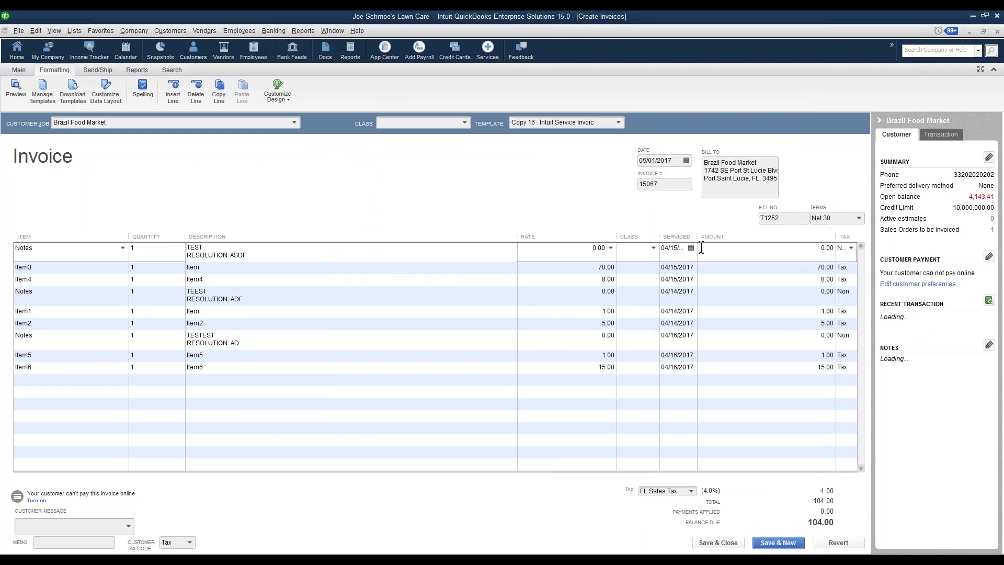
Widen the Serviced column and check each line's date: 04/14, 04/15 and 04/16/2017.
{"action": "double_click", "coordinate": [697, 235]}
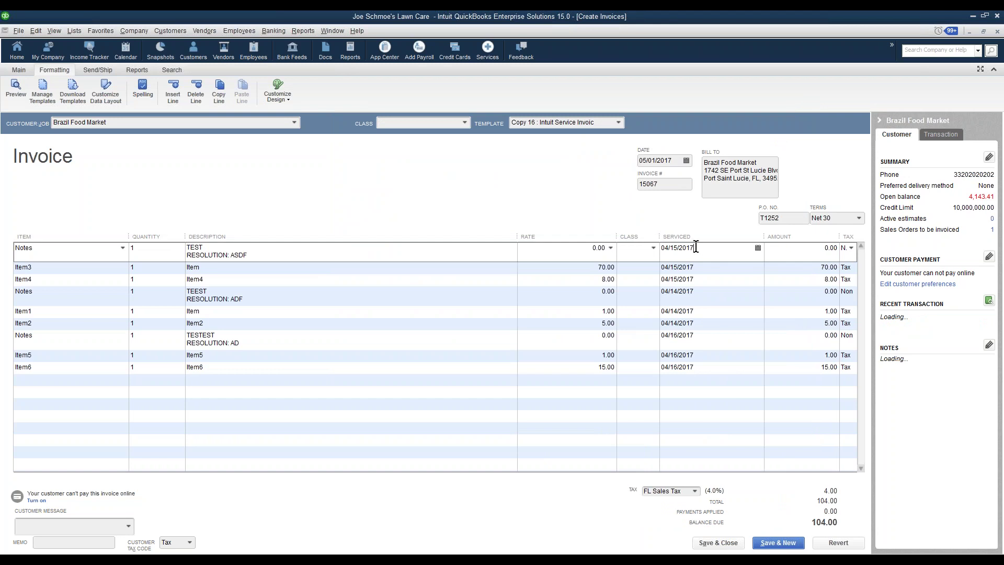
{"action": "left_click_drag", "start_coordinate": [695, 247], "coordinate": [662, 242]}
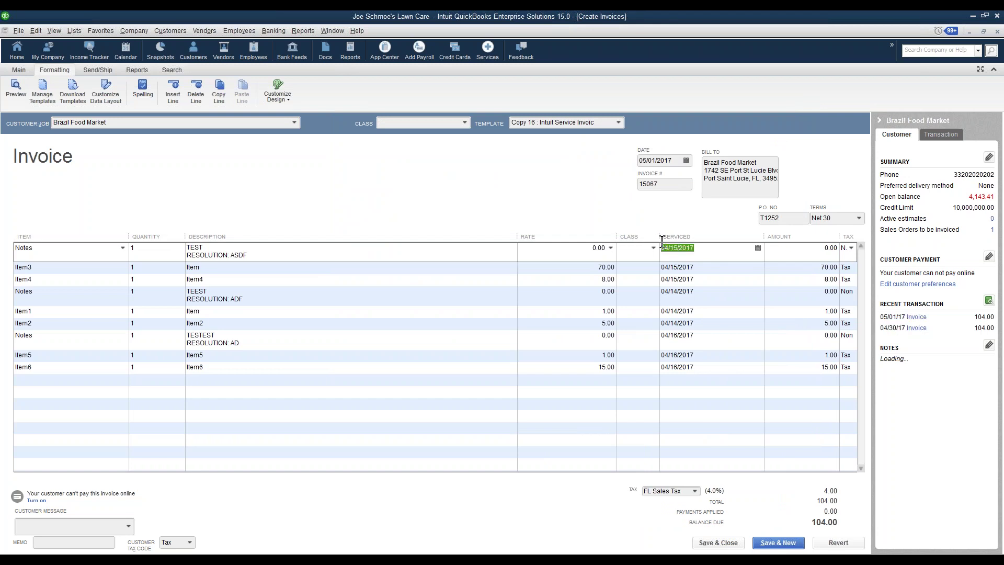
{"action": "left_click", "coordinate": [697, 268]}
{"action": "left_click", "coordinate": [697, 279]}
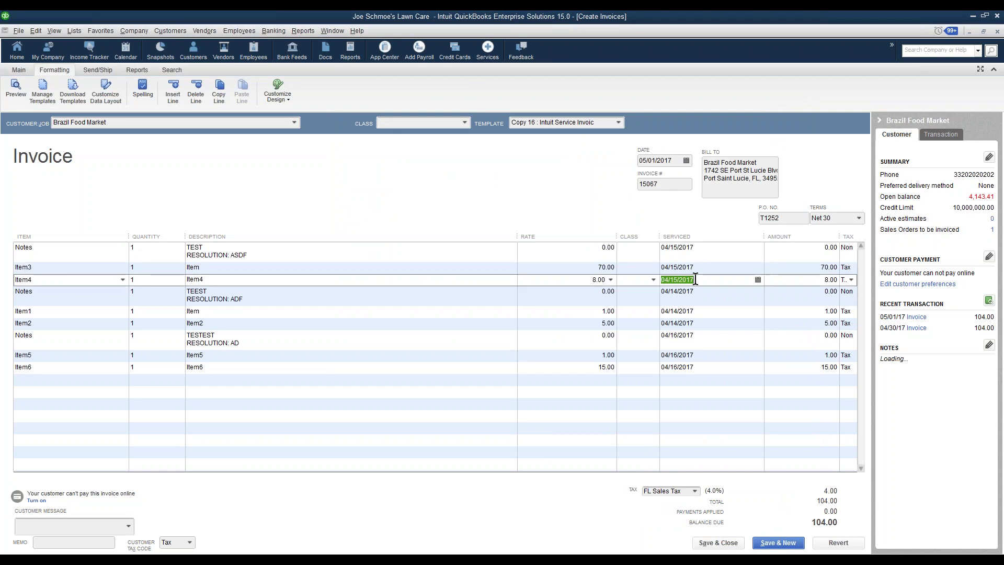
{"action": "left_click", "coordinate": [695, 295]}
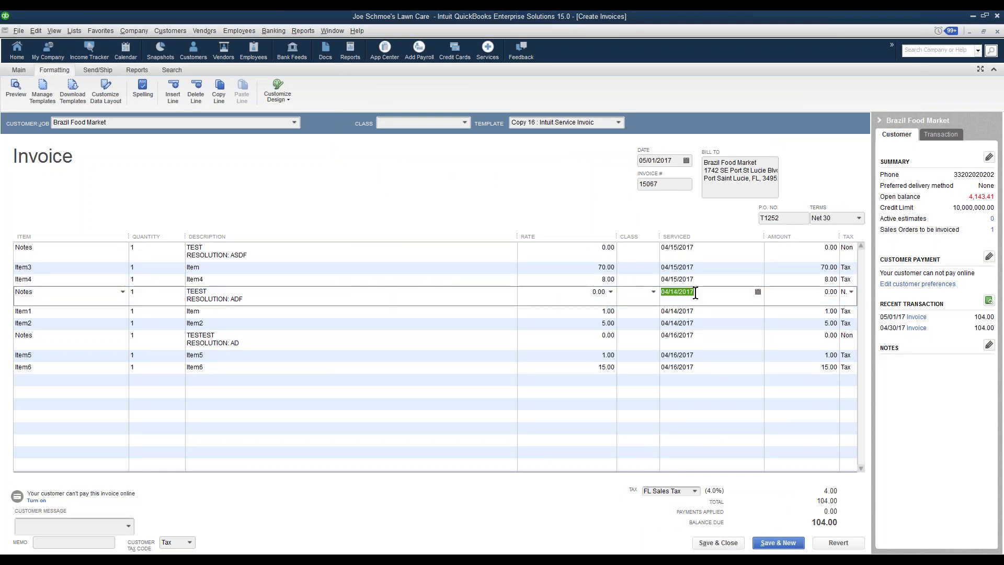
{"action": "left_click", "coordinate": [693, 311]}
{"action": "left_click", "coordinate": [693, 323]}
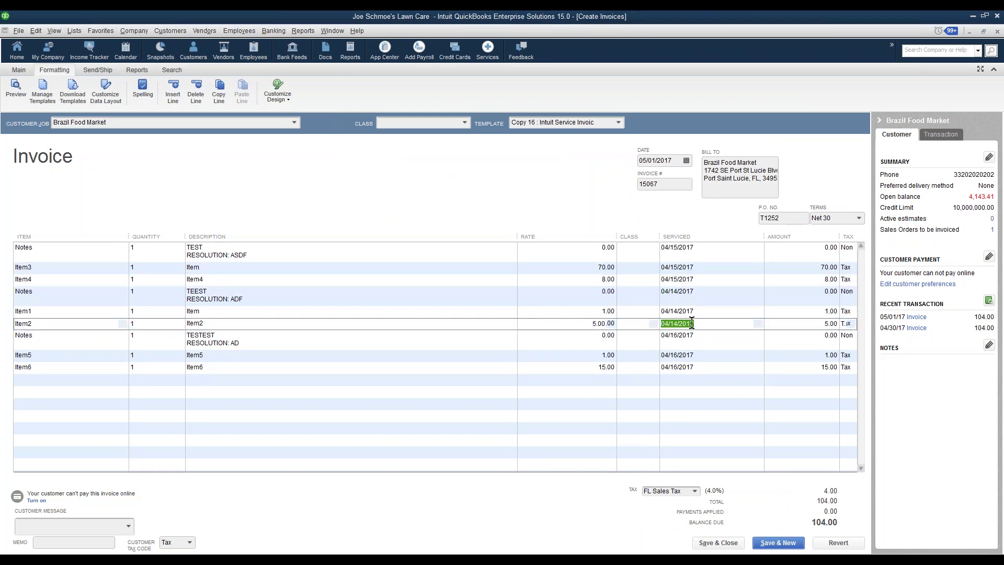
{"action": "left_click", "coordinate": [692, 335]}
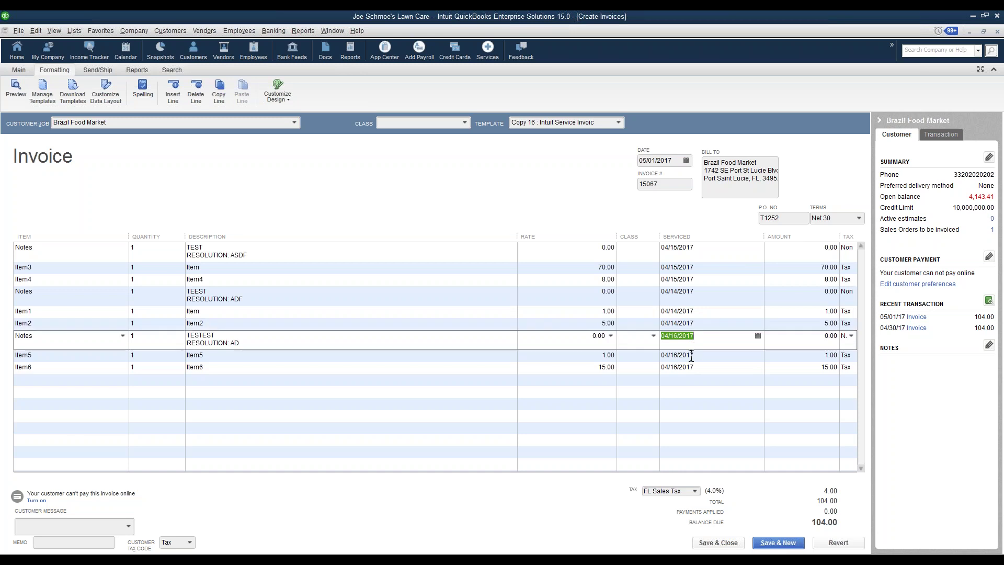
{"action": "left_click", "coordinate": [696, 355]}
{"action": "left_click", "coordinate": [699, 368]}
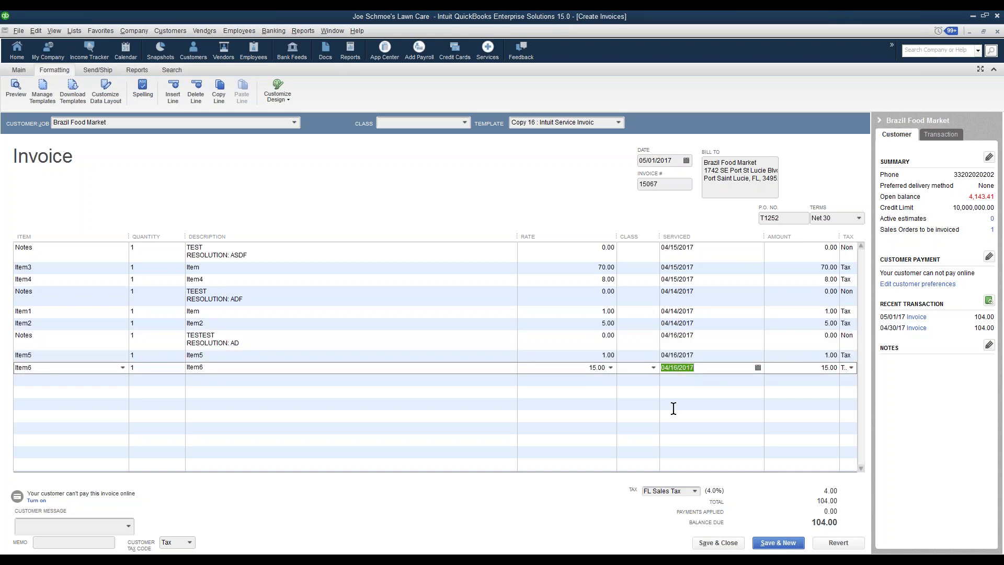